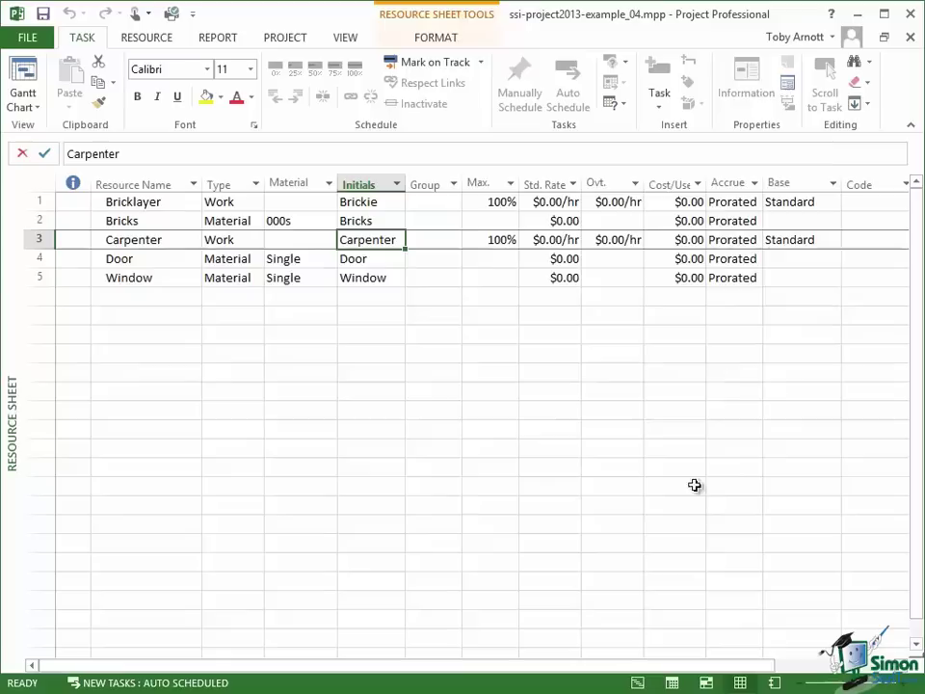
Step: Switch to the Gantt Chart view and bring up the context menu for the Build walls task
left_click(637, 683)
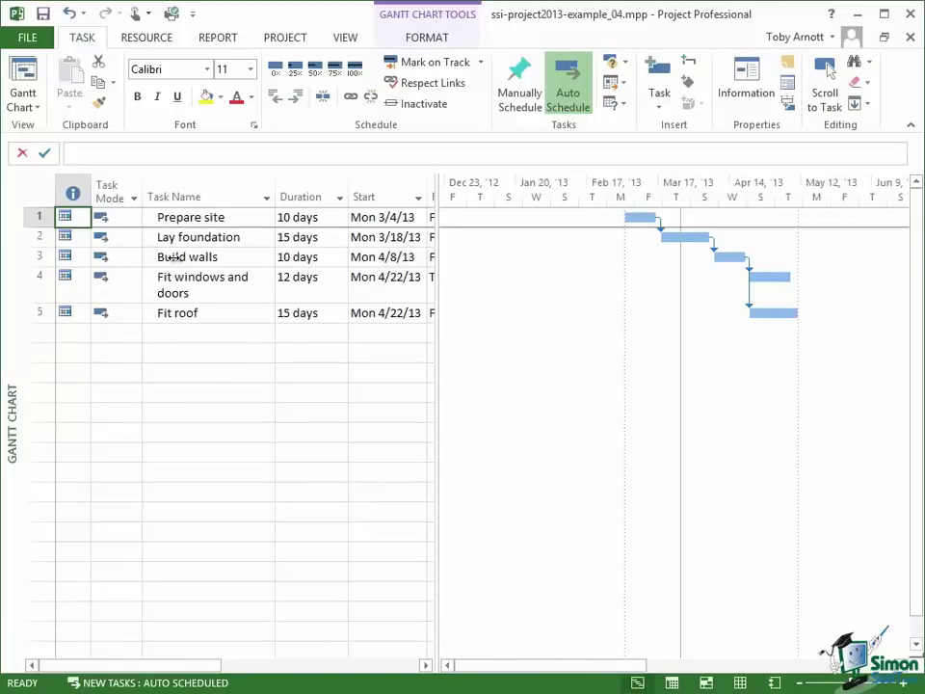
left_click(175, 257)
right_click(177, 264)
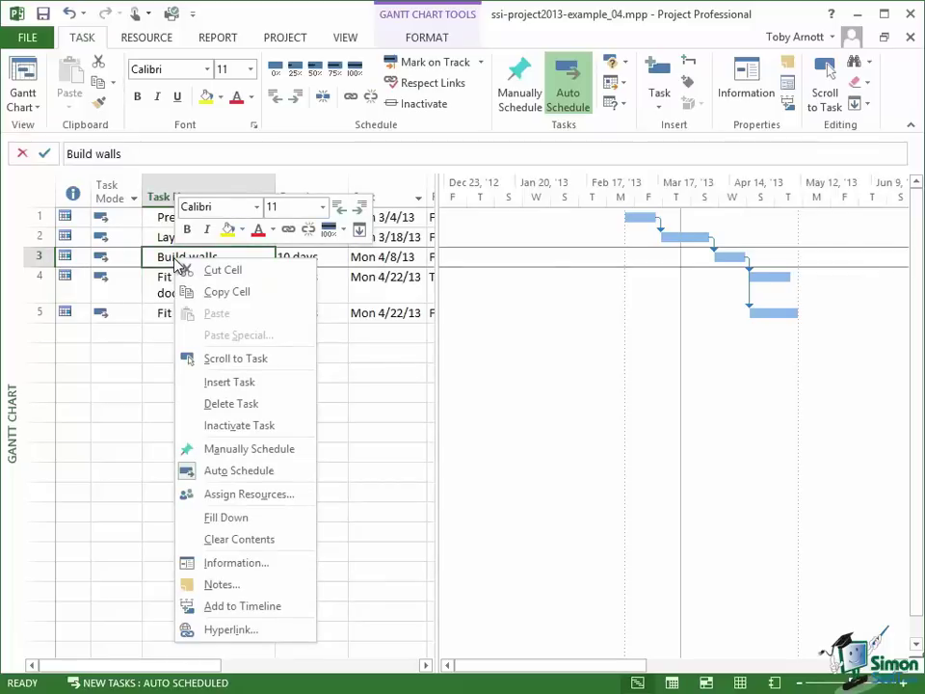
Step: Open Assign Resources for Build walls, briefly expanding and collapsing the Resource list options
left_click(258, 494)
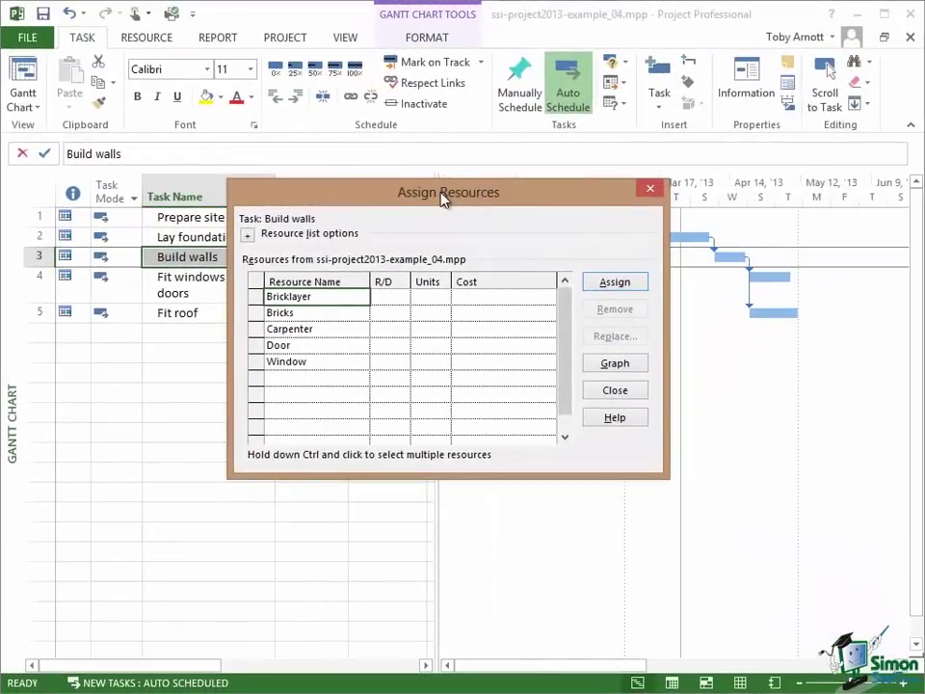
left_click(248, 235)
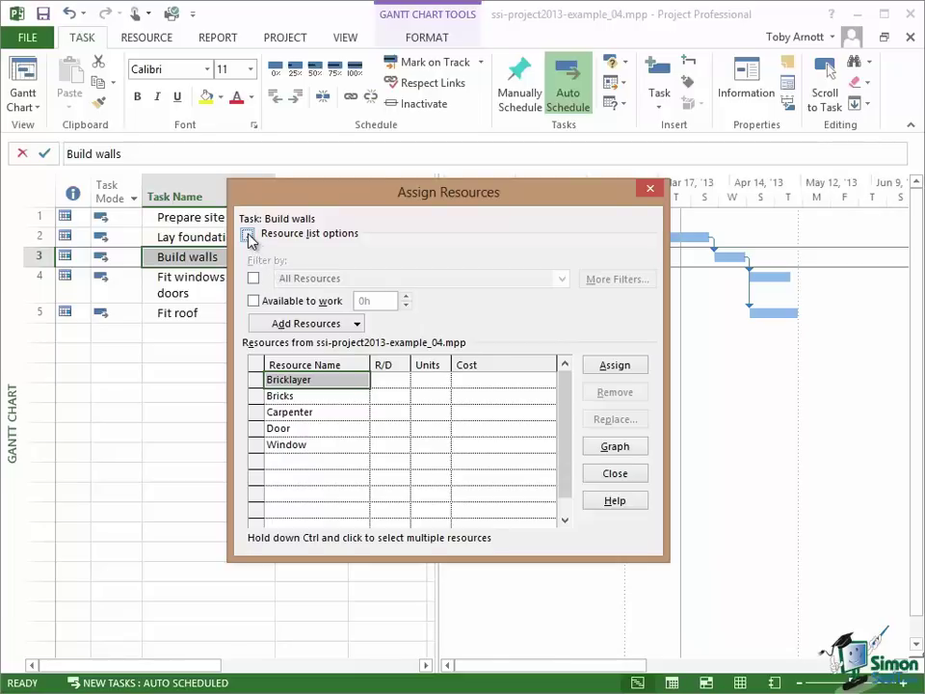
left_click(249, 236)
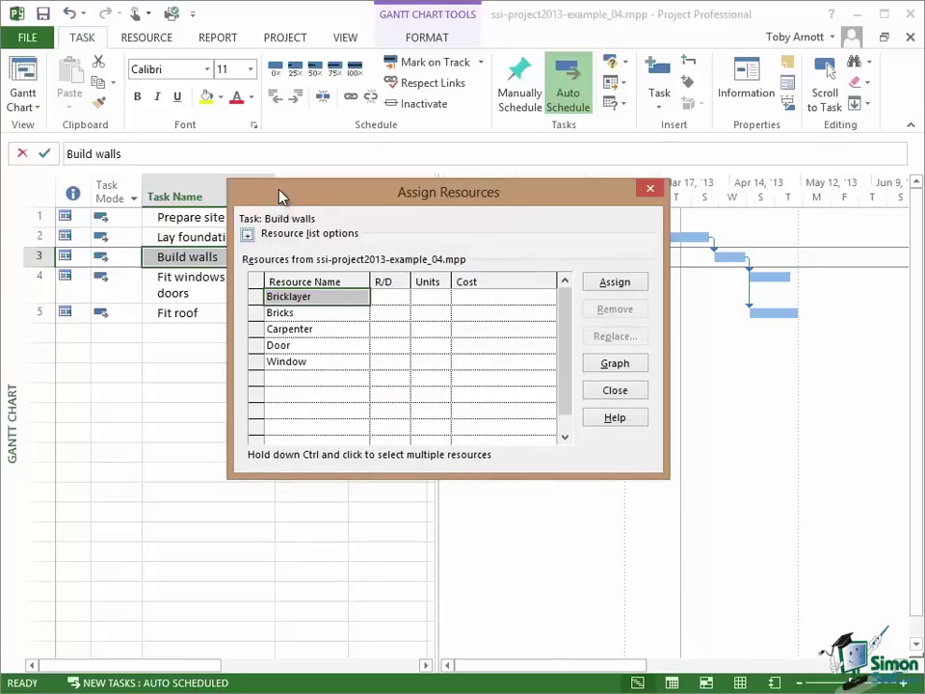
Step: Move the Assign Resources dialog aside and assign Bricklayer to Build walls at 100%
left_click_drag(279, 197, 425, 160)
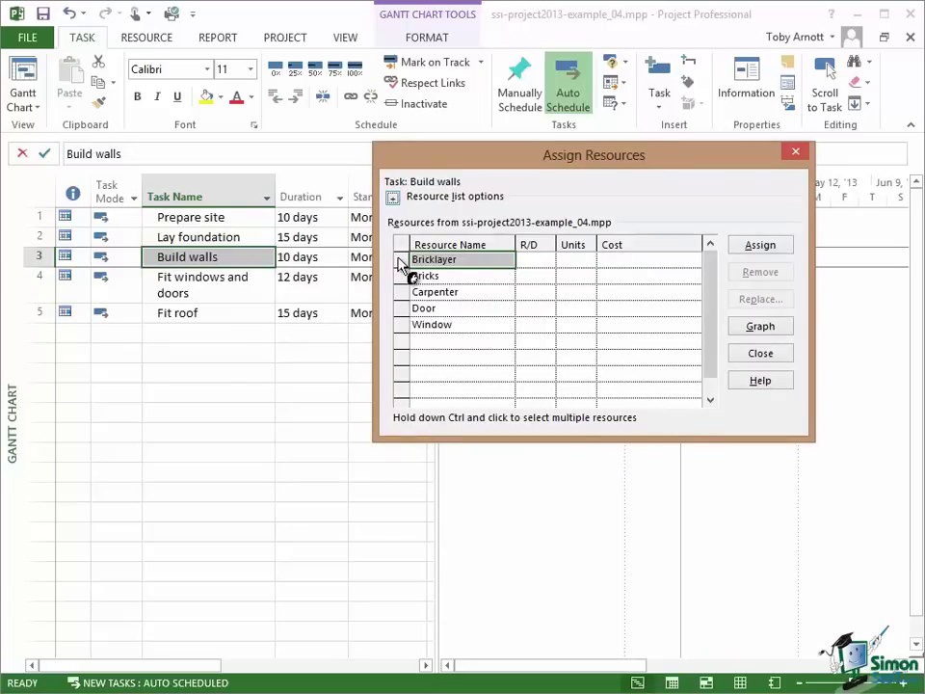
left_click(760, 245)
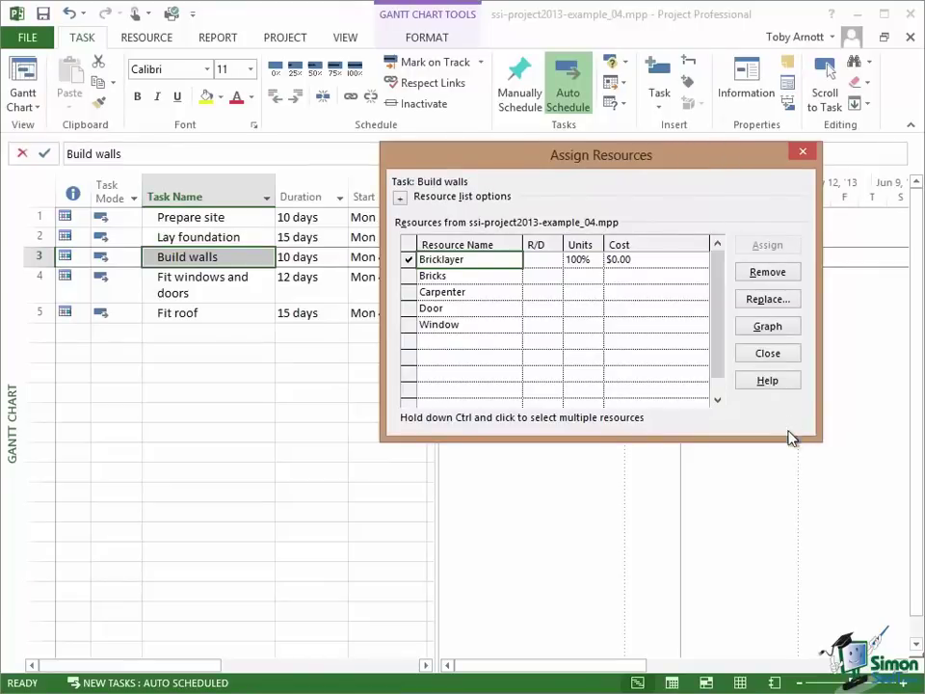
Step: Close Assign Resources and check the Bricklayer label beside the Build walls bar
left_click(767, 355)
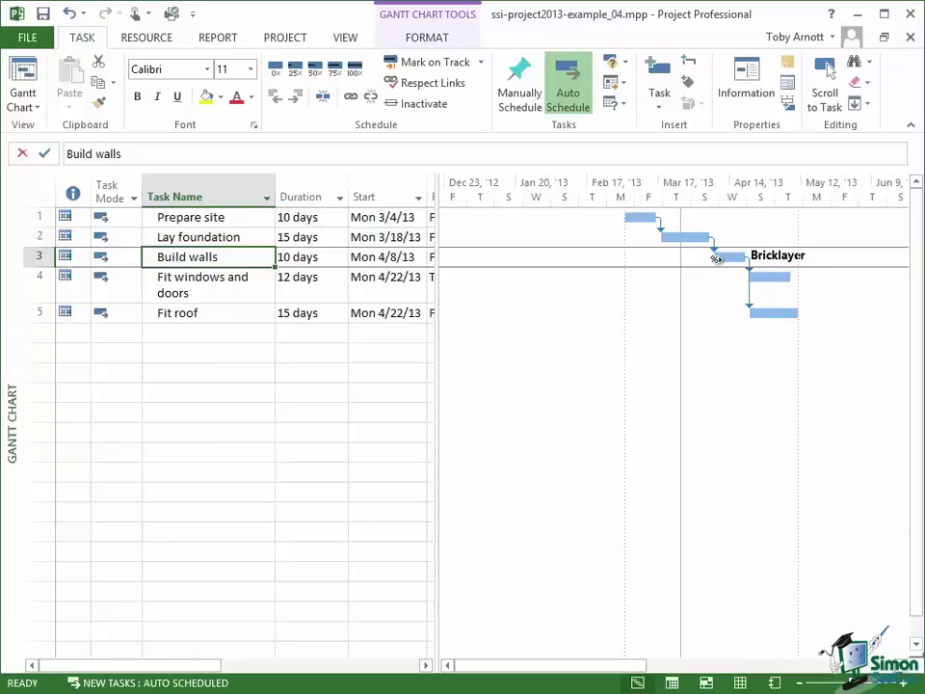
left_click_drag(715, 258, 745, 256)
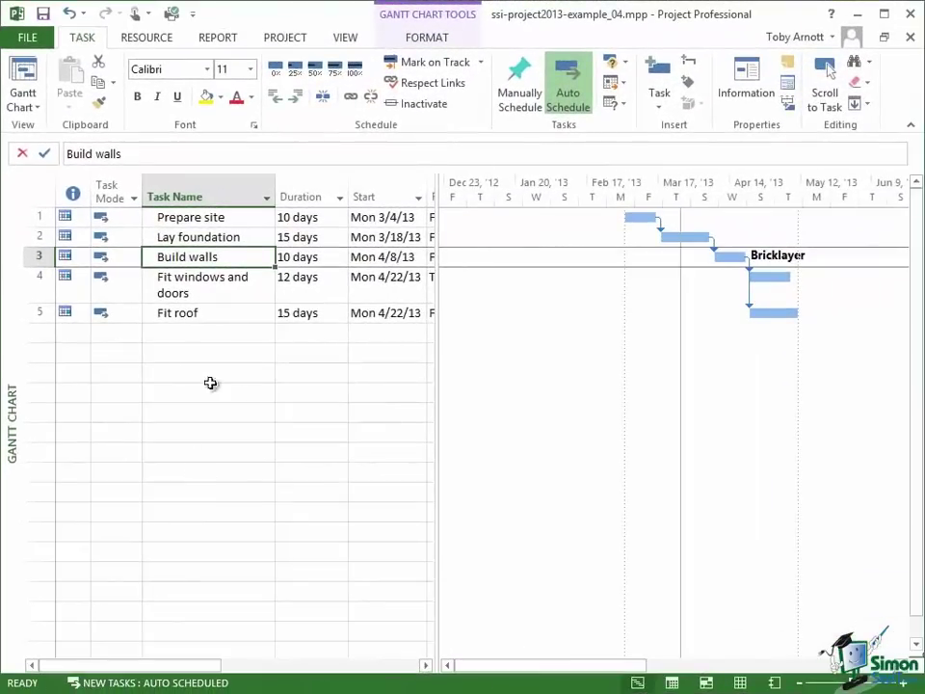
Step: Reopen Assign Resources for Build walls and select Bricks in the resource list
right_click(224, 258)
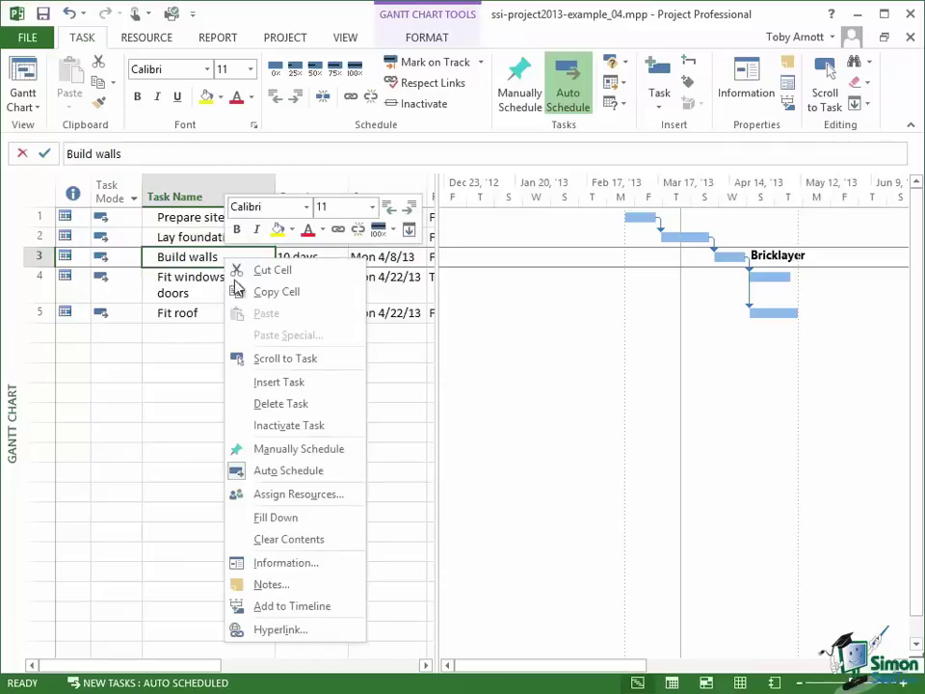
left_click(284, 494)
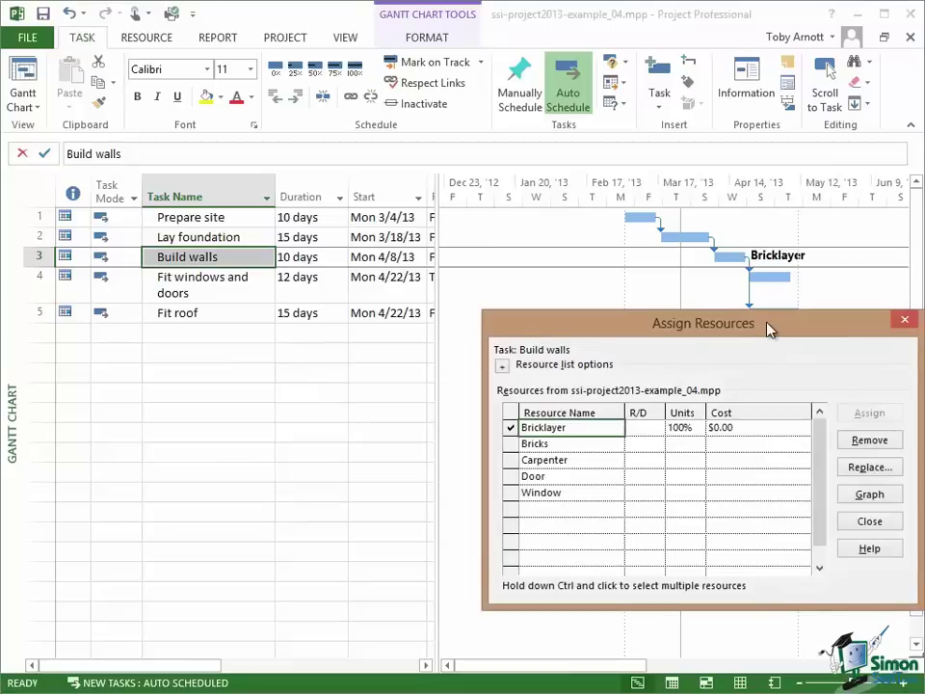
left_click_drag(761, 339, 501, 202)
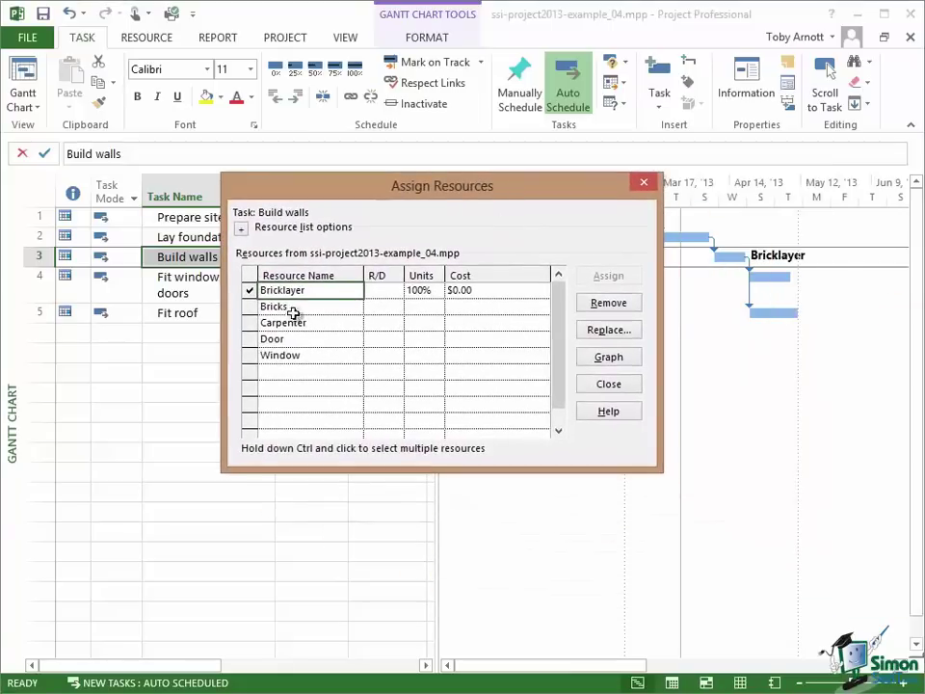
left_click(282, 307)
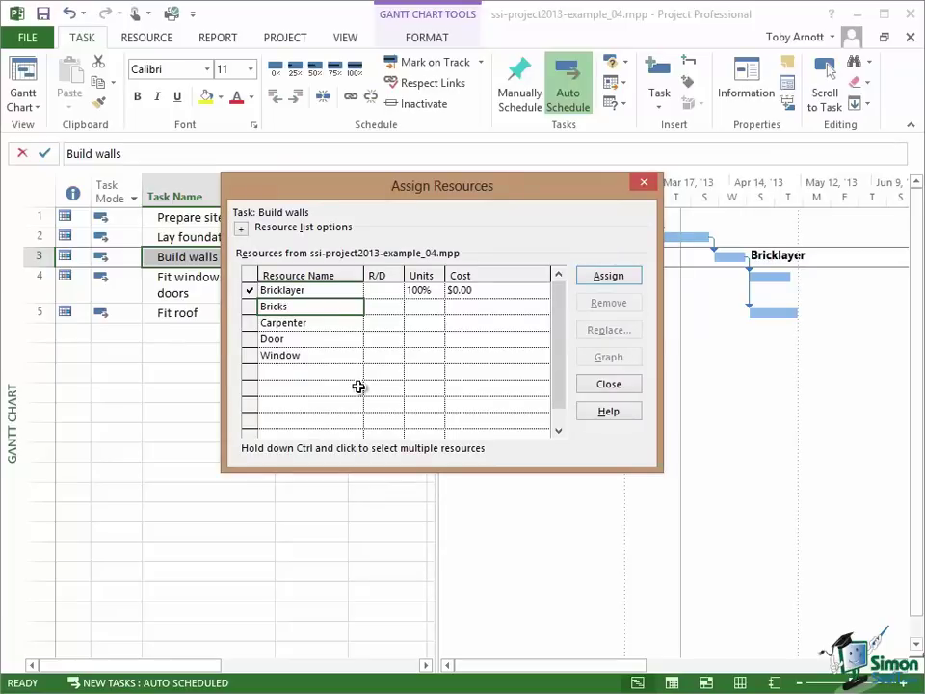
Step: Set the Bricks units to 12, assigning 12 000s of Bricks to Build walls
left_click(420, 306)
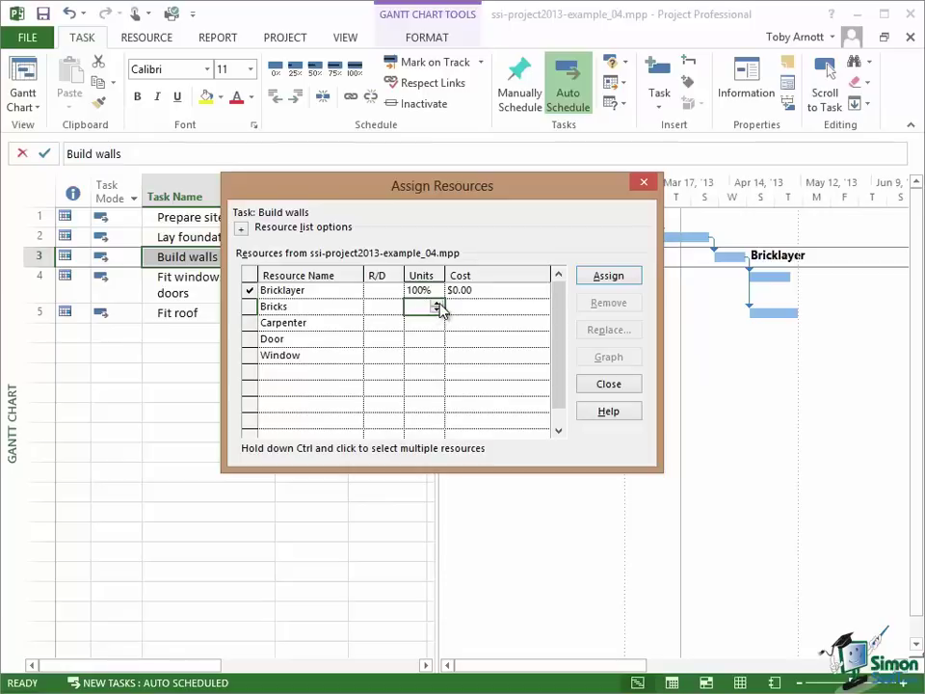
left_click(436, 304)
left_click(436, 303)
left_click(436, 304)
left_click(437, 303)
left_click(437, 303)
left_click(436, 303)
left_click(436, 304)
left_click(437, 303)
left_click(436, 304)
left_click(436, 303)
left_click(436, 304)
left_click(436, 304)
left_click(437, 304)
left_click(437, 303)
left_click(436, 303)
left_click(437, 303)
left_click(436, 303)
left_click(436, 304)
left_click(437, 304)
left_click(437, 303)
left_click(436, 304)
left_click(436, 303)
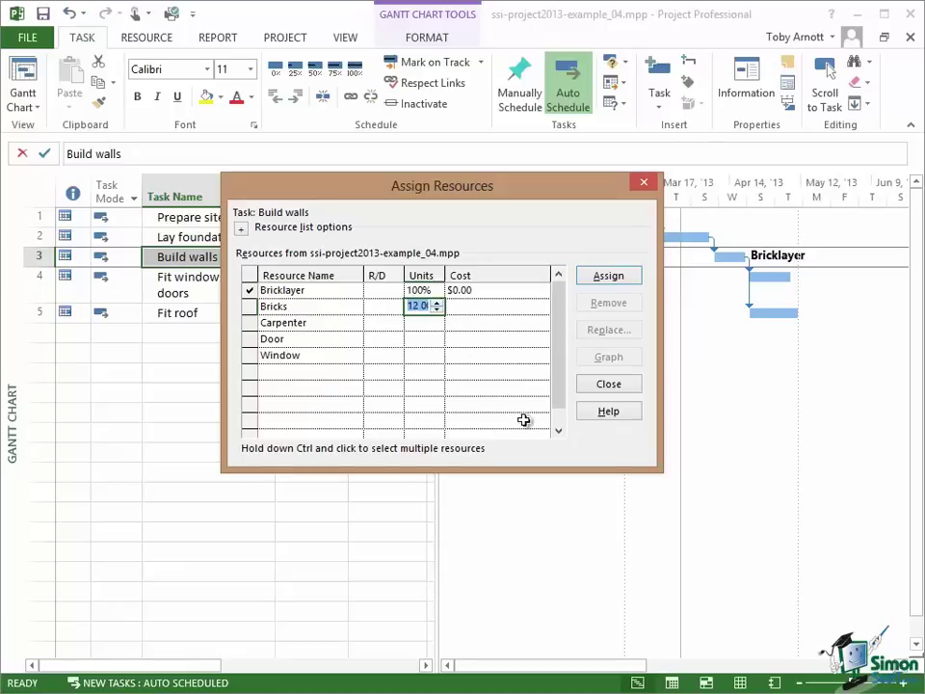
key("Delete")
type("12")
left_click(483, 307)
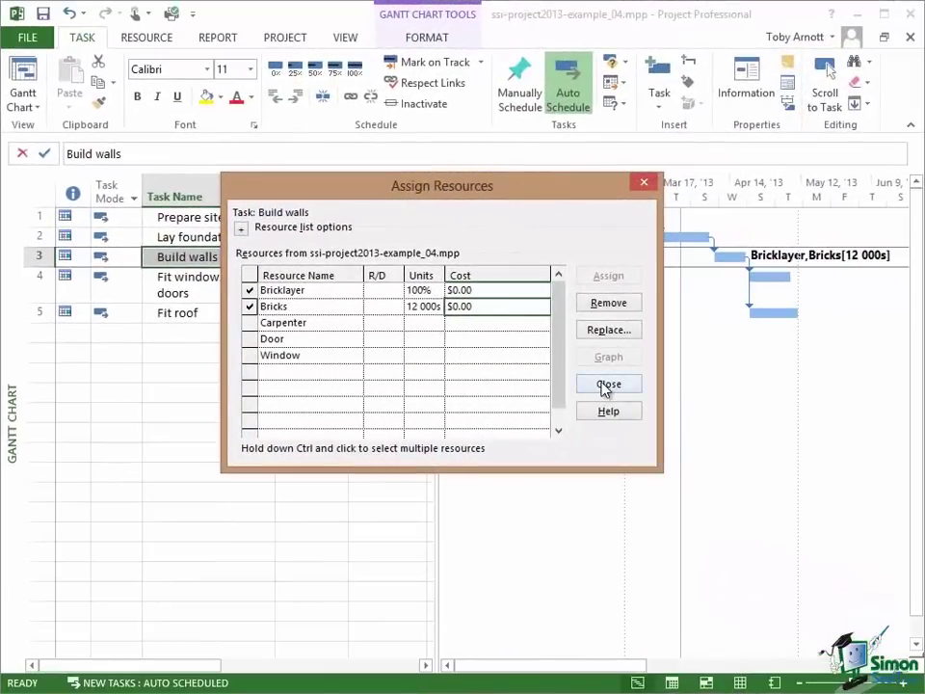
Step: Close the dialog, then reopen Assign Resources from the RESOURCE ribbon tab
left_click(661, 383)
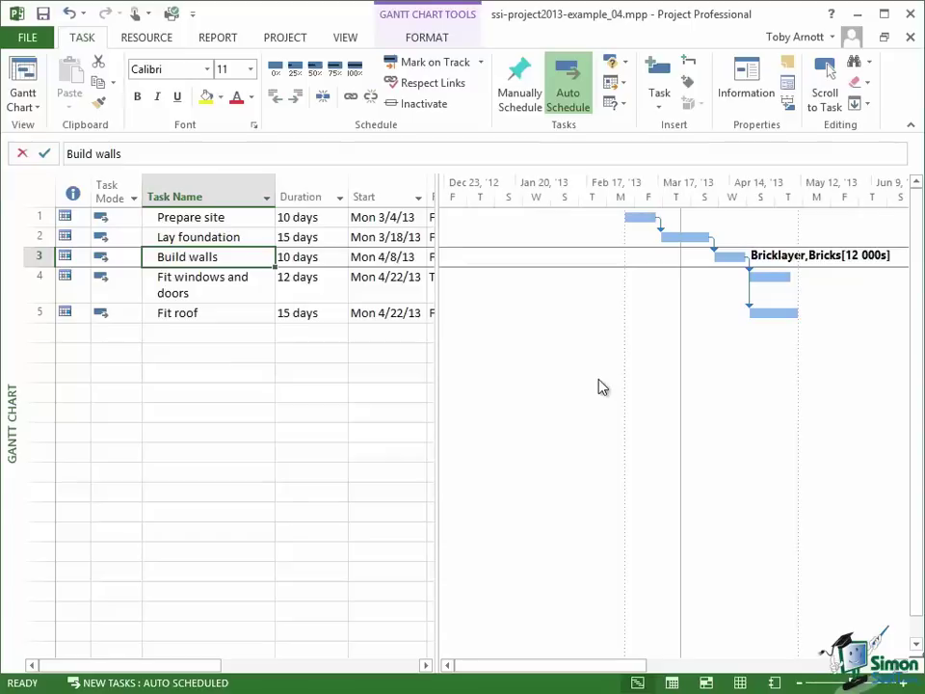
left_click(147, 38)
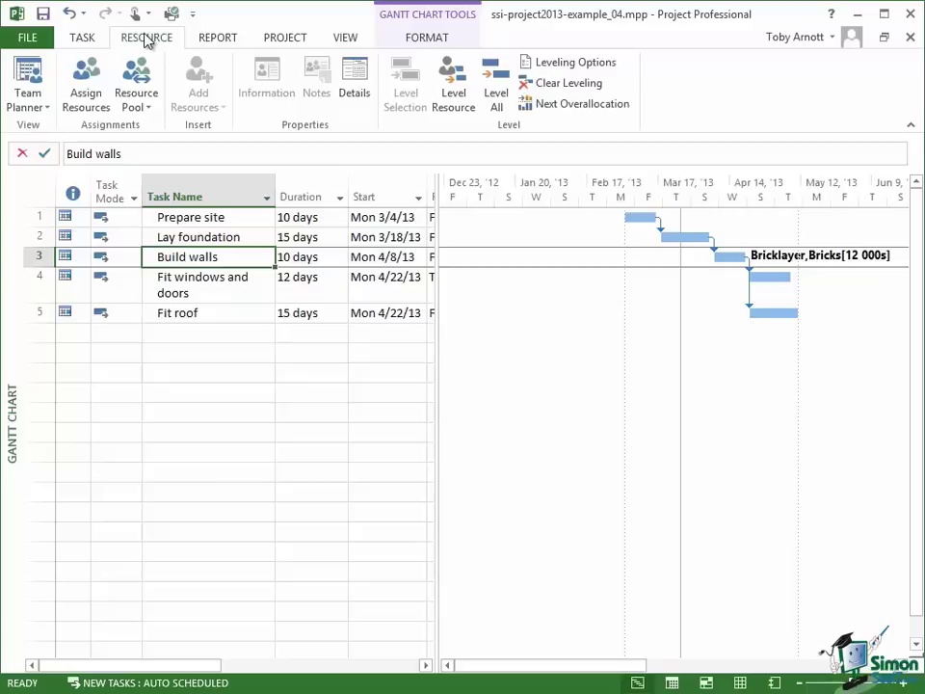
left_click(86, 85)
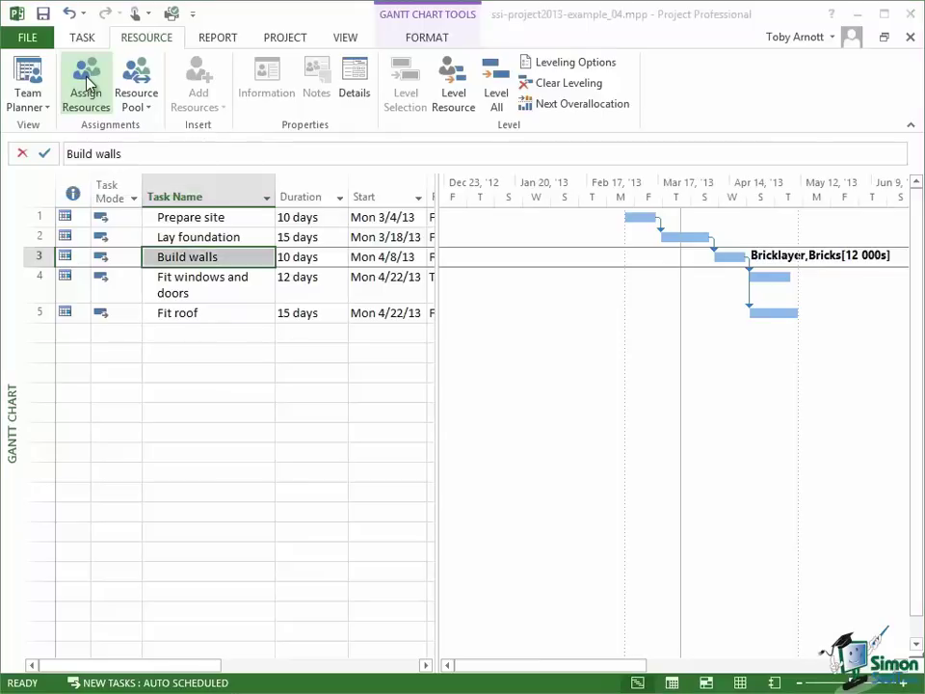
Step: Drag the reopened Assign Resources dialog up and to the left
left_click_drag(710, 325, 462, 136)
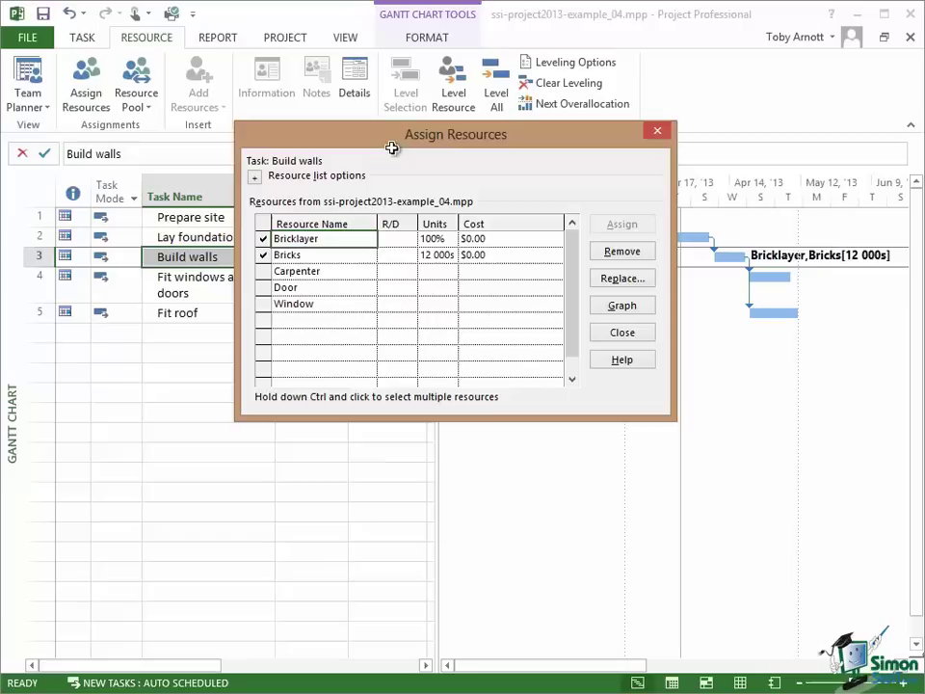
Step: Select the Fit windows and doors task and move the Assign Resources dialog down and right
left_click(36, 286)
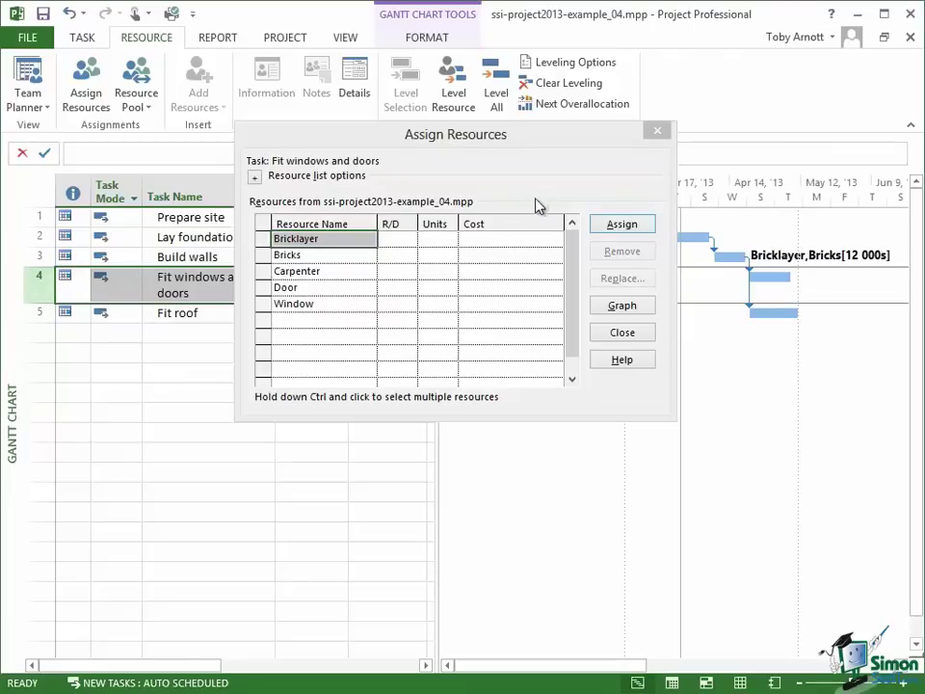
left_click(545, 140)
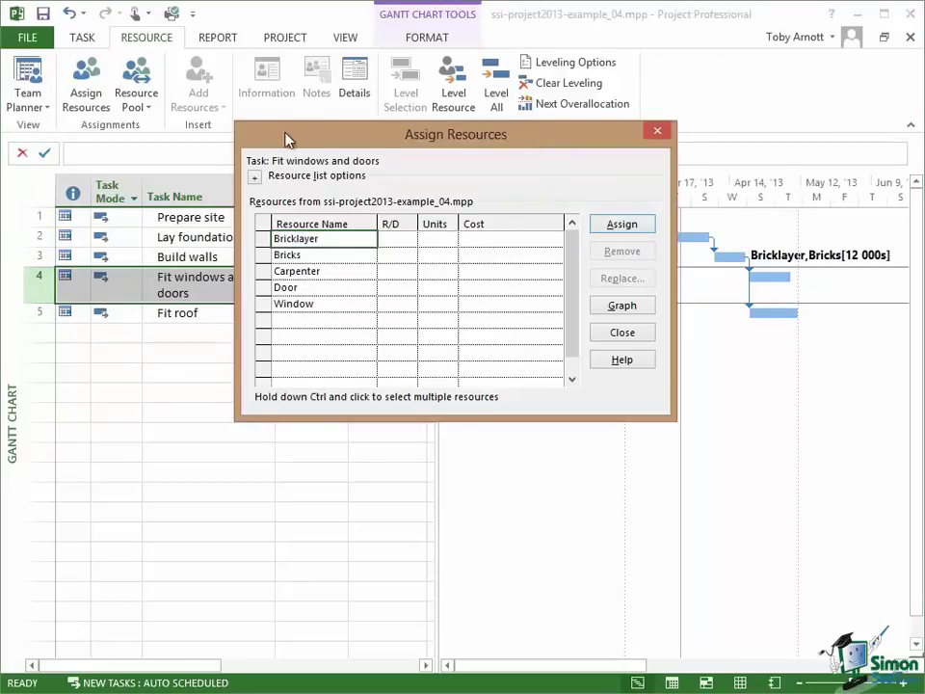
left_click_drag(264, 138, 325, 346)
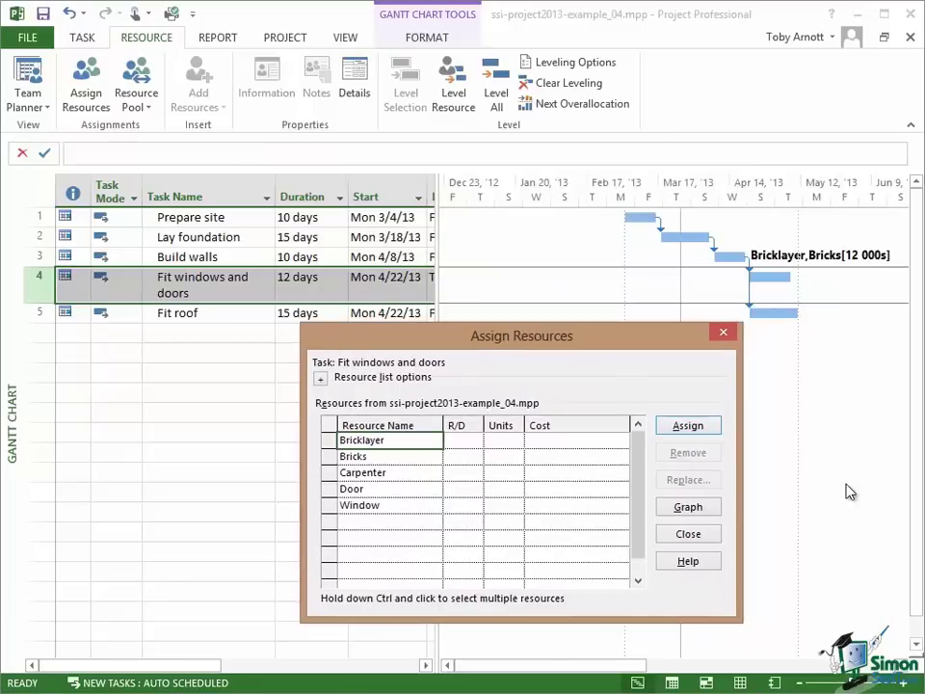